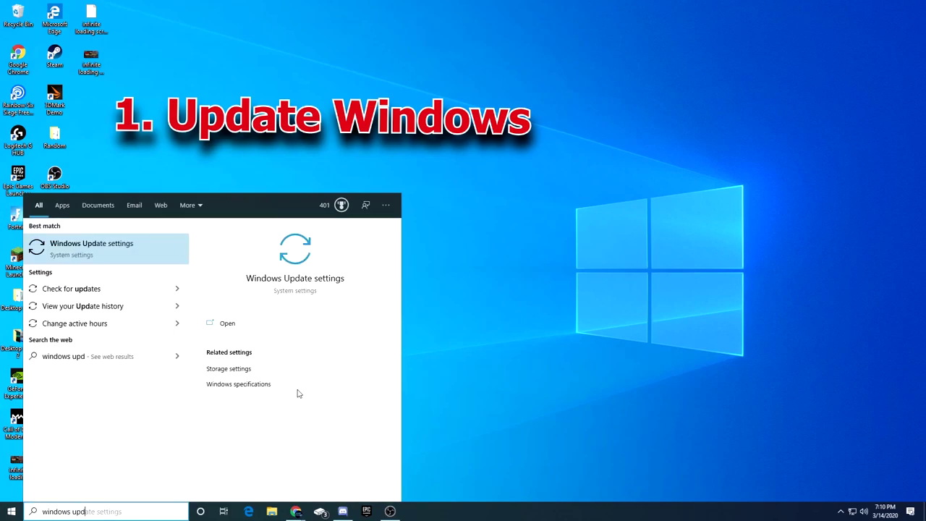
Step: Check for new Windows updates in the Windows Update settings and close the settings window
type("ate")
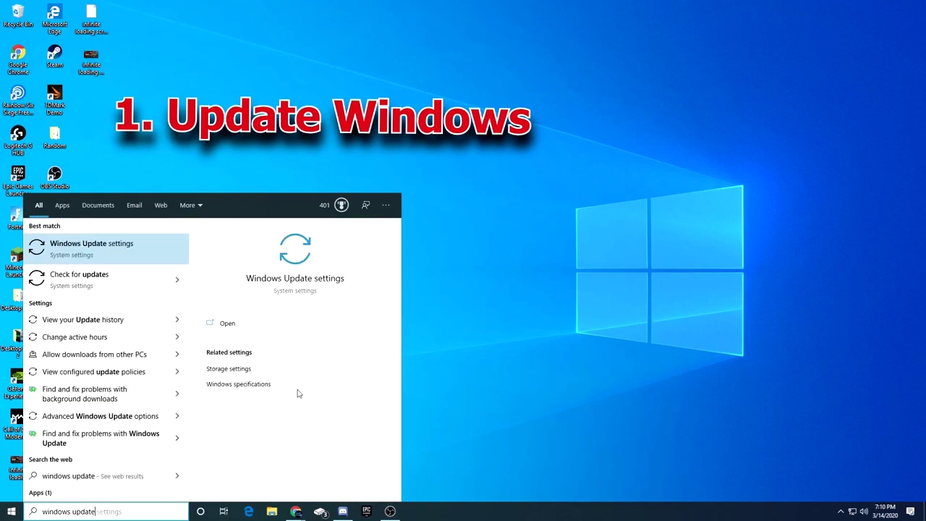
left_click(121, 283)
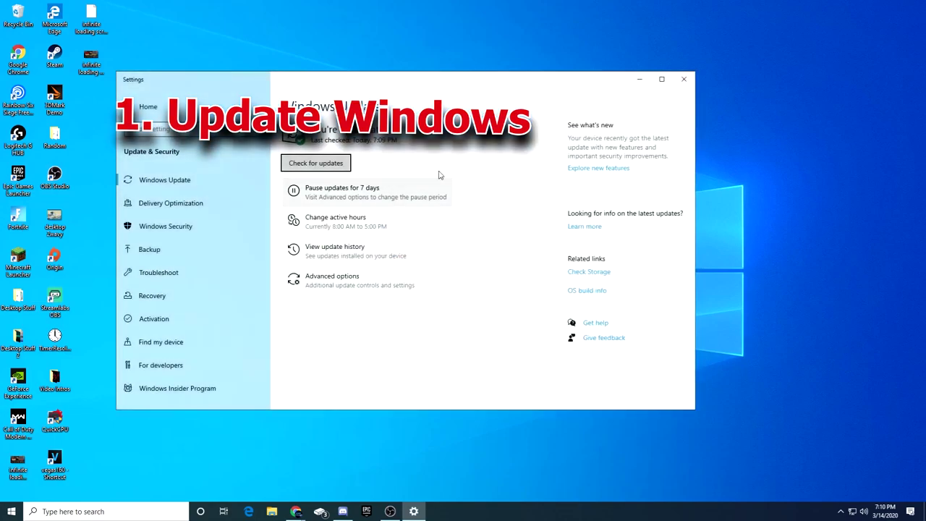
left_click_drag(463, 83, 486, 88)
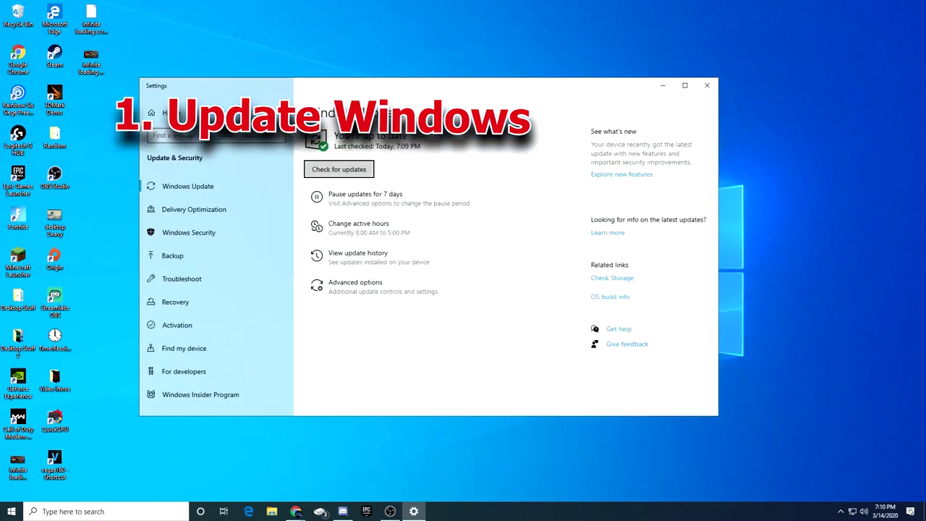
left_click(360, 169)
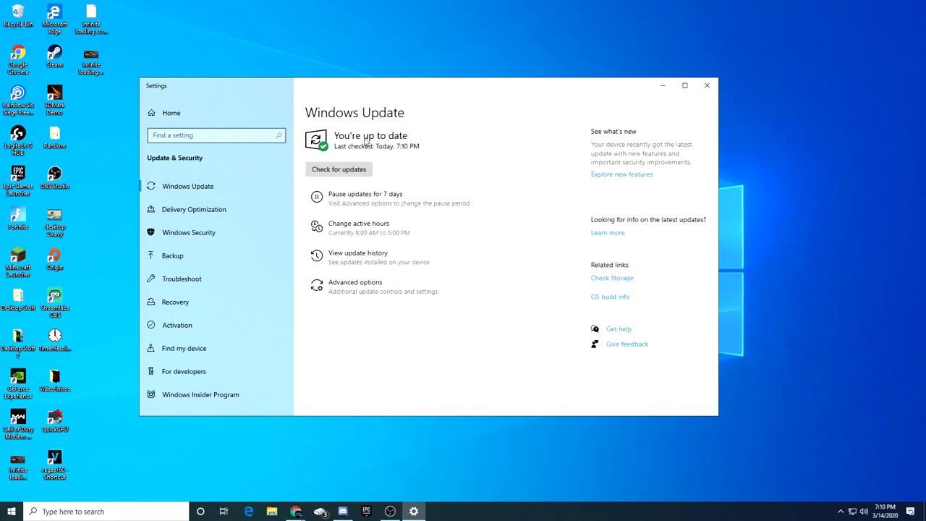
left_click(707, 87)
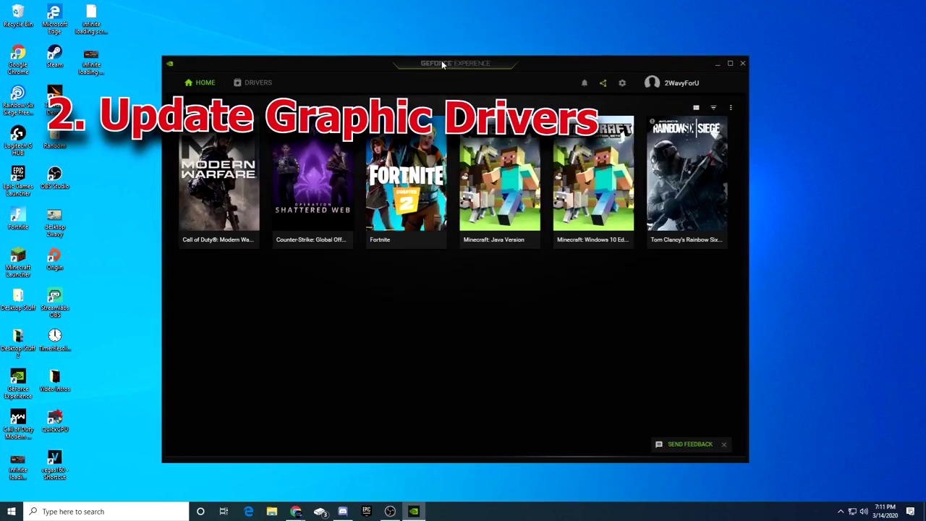
Step: Check for new graphics driver updates in GeForce Experience, dismiss the notification and close the program
left_click(248, 83)
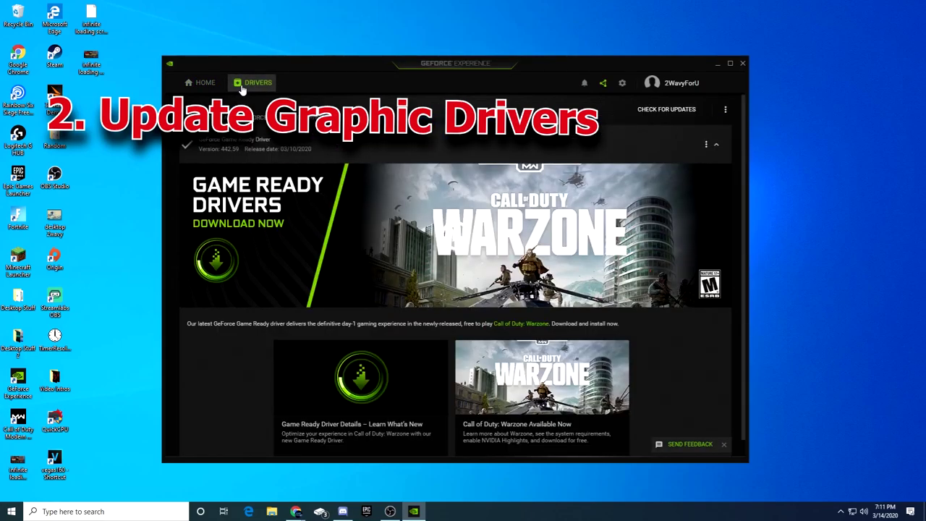
left_click(655, 109)
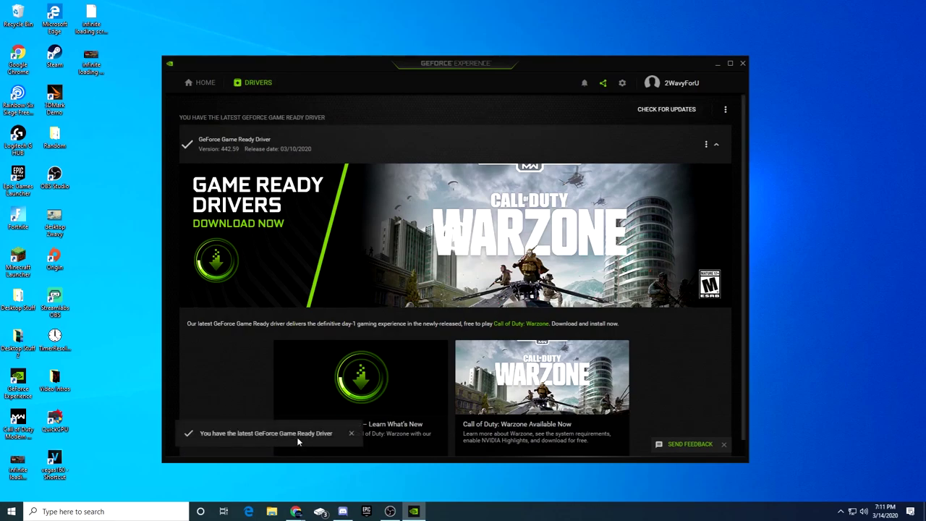
left_click(352, 433)
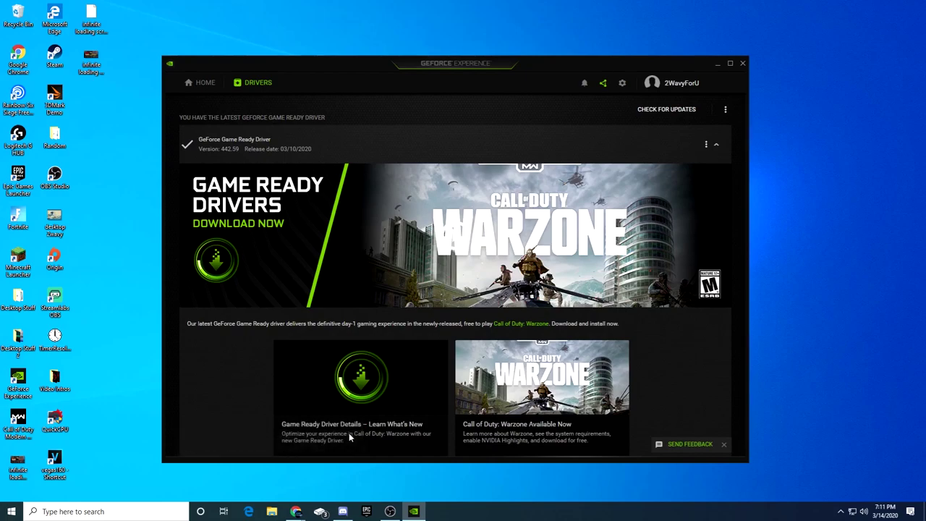
left_click(744, 65)
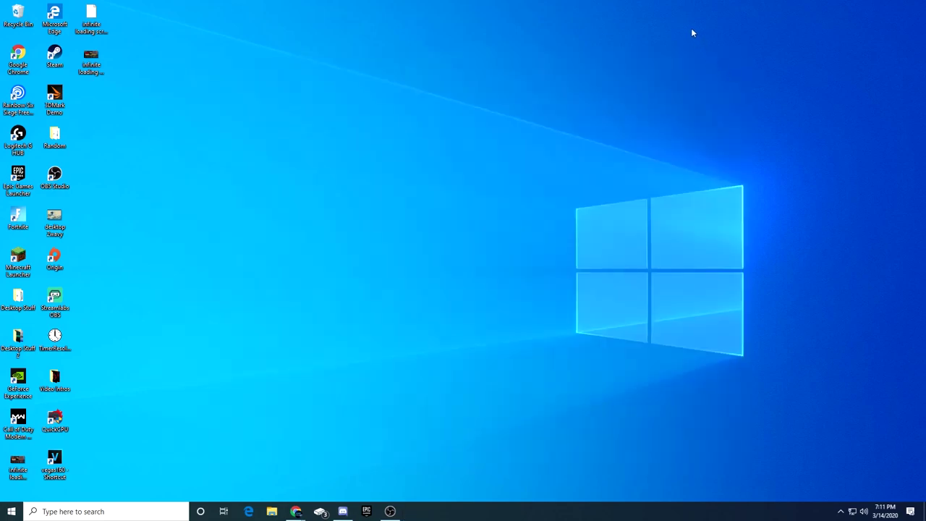
Step: Move the Call of Duty Modern Warfare shortcut to the middle of the desktop and open its file location to find the game executables
right_click(27, 426)
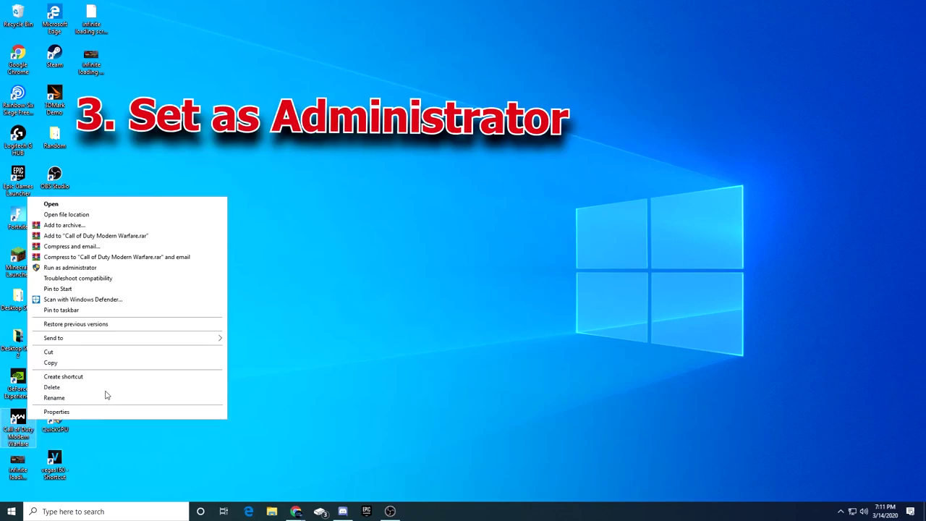
left_click_drag(18, 427, 377, 310)
right_click(378, 307)
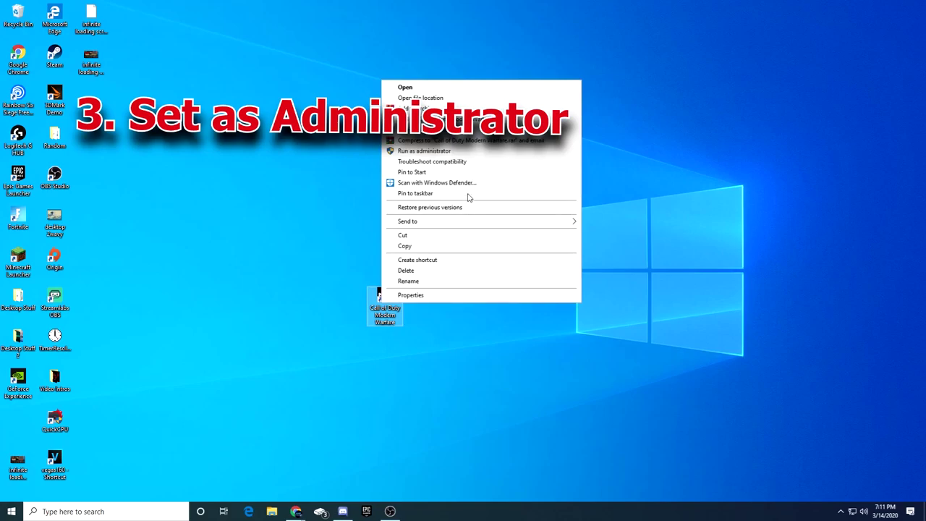
left_click(475, 100)
scroll(464, 288, "down", 2)
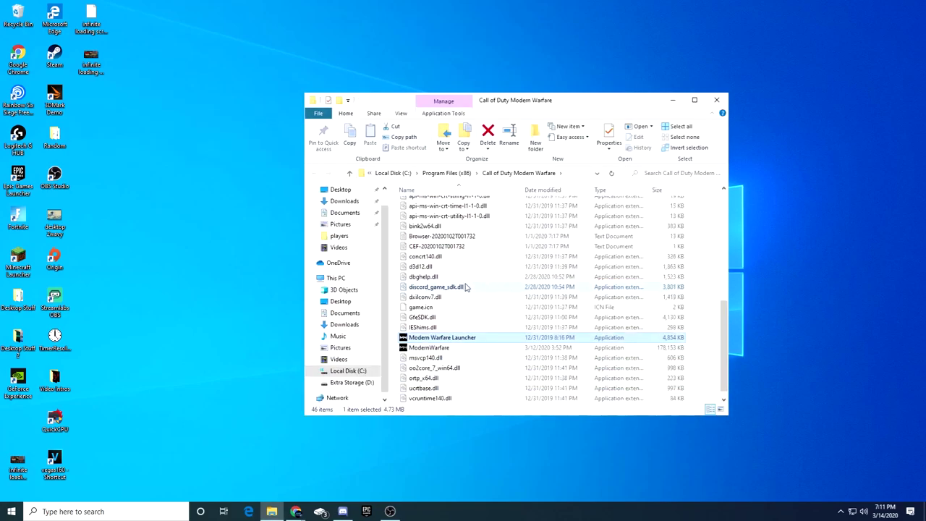
left_click(459, 348)
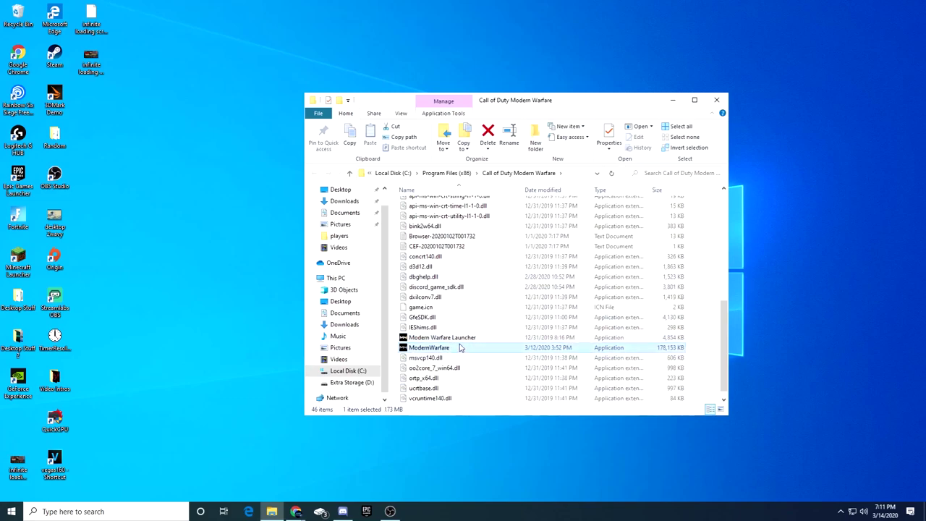
Step: Set the Modern Warfare Launcher application to run as an administrator in its compatibility properties and apply the change
left_click(467, 339)
right_click(467, 341)
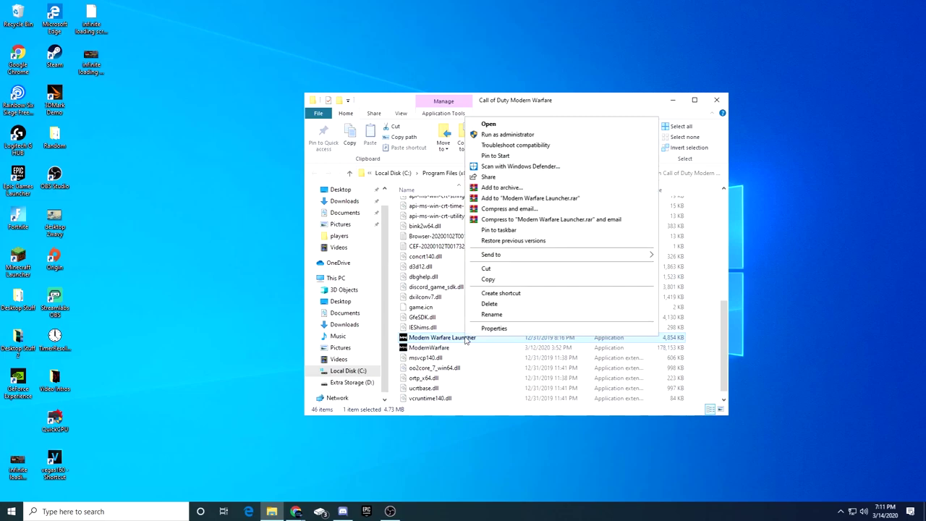
left_click(495, 329)
left_click_drag(571, 253, 511, 218)
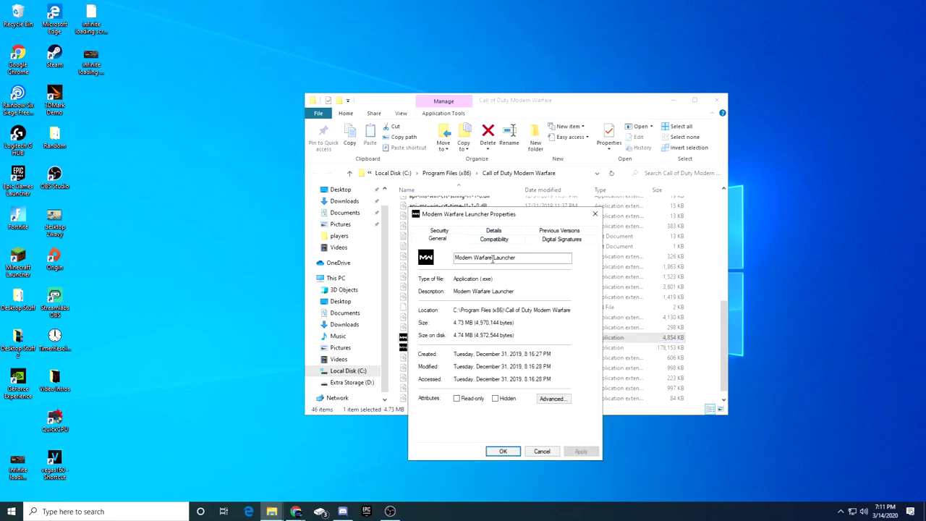
left_click(496, 242)
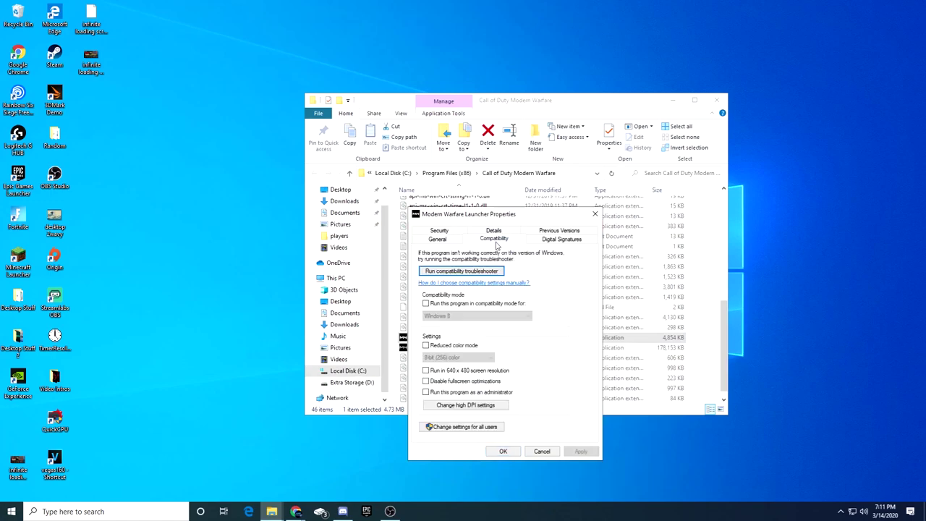
left_click(426, 392)
left_click(582, 451)
left_click(516, 452)
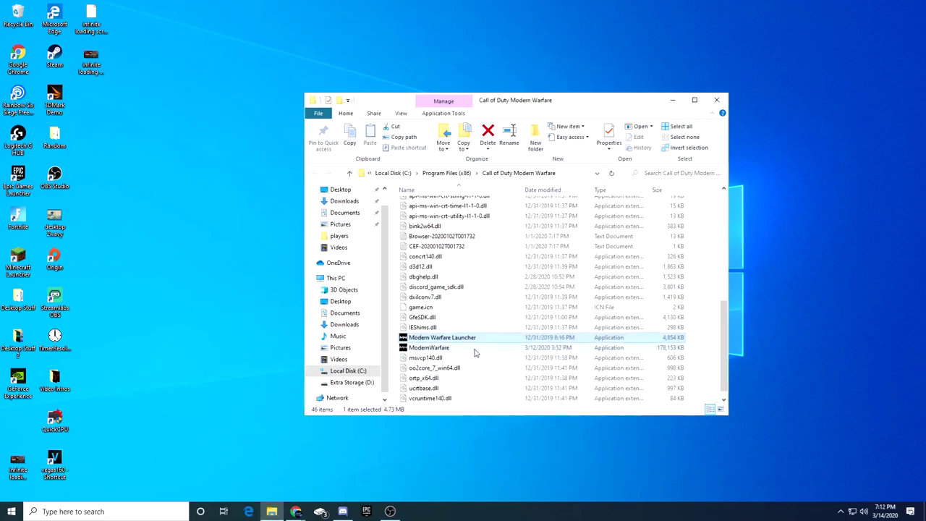
Step: Set the ModernWarfare application to run as an administrator in its compatibility properties and close the game folder
left_click(476, 350)
right_click(475, 350)
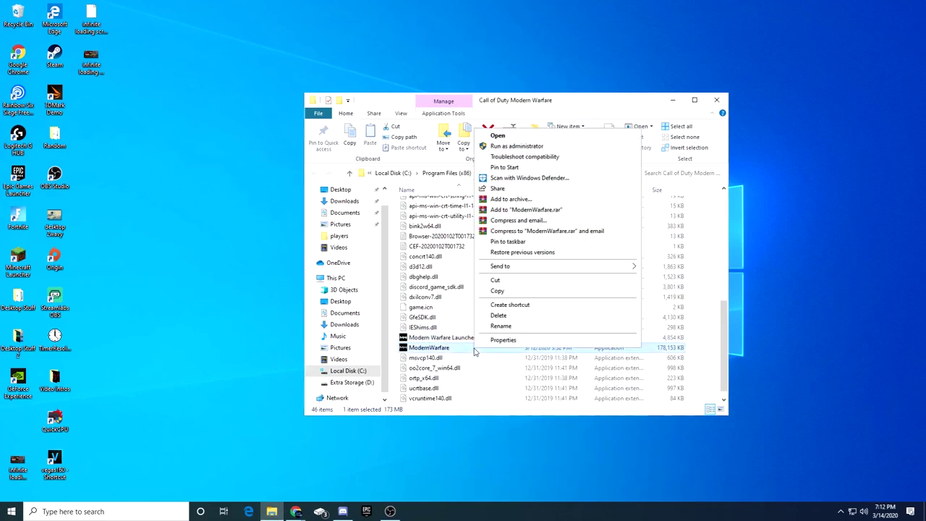
left_click(511, 342)
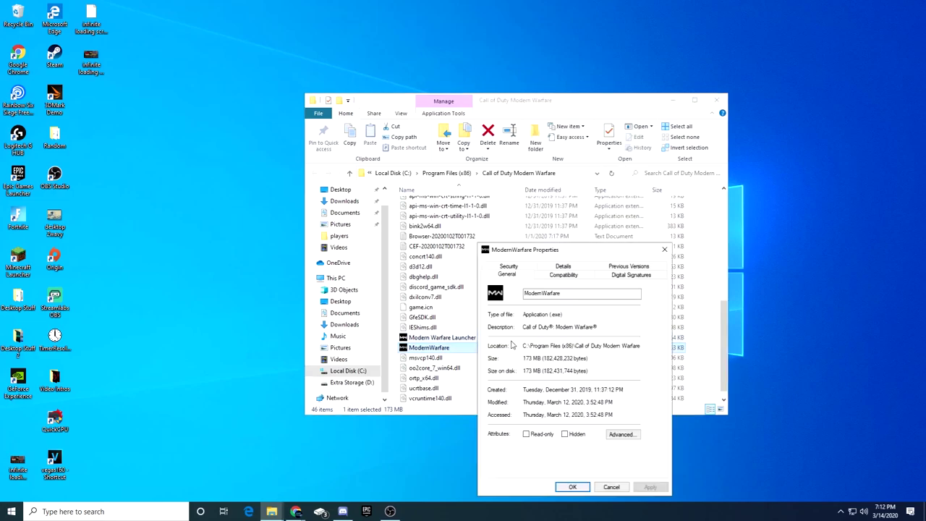
left_click(565, 275)
left_click(515, 428)
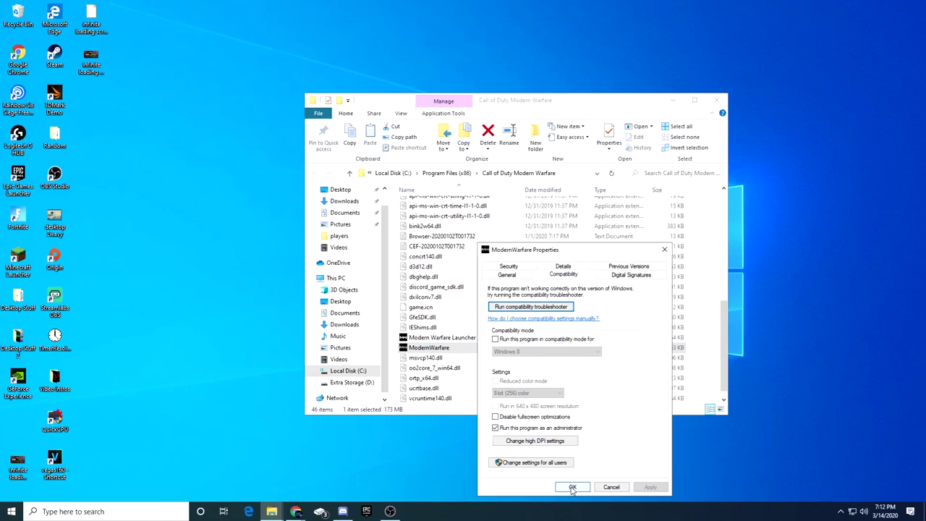
left_click(572, 487)
left_click(718, 101)
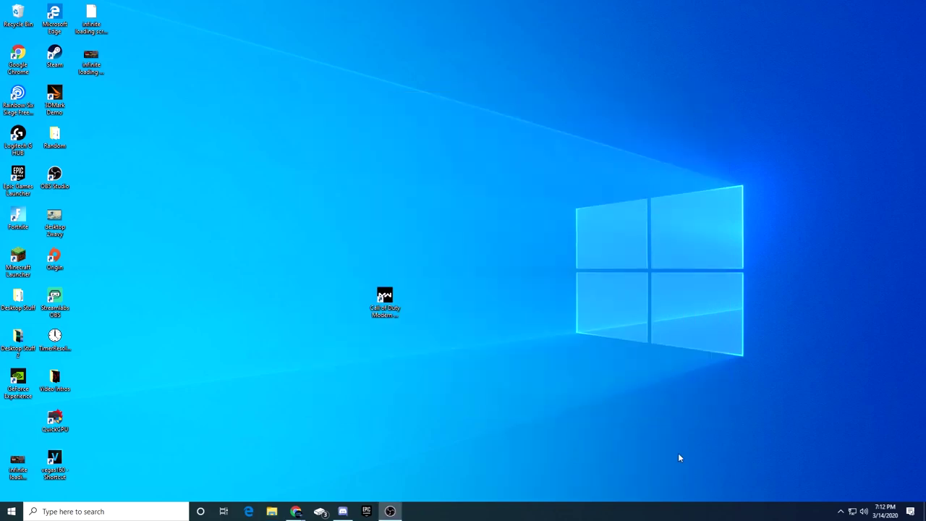
Step: Review the running apps in Task Manager in both the detailed and the simplified view
right_click(537, 516)
left_click(581, 469)
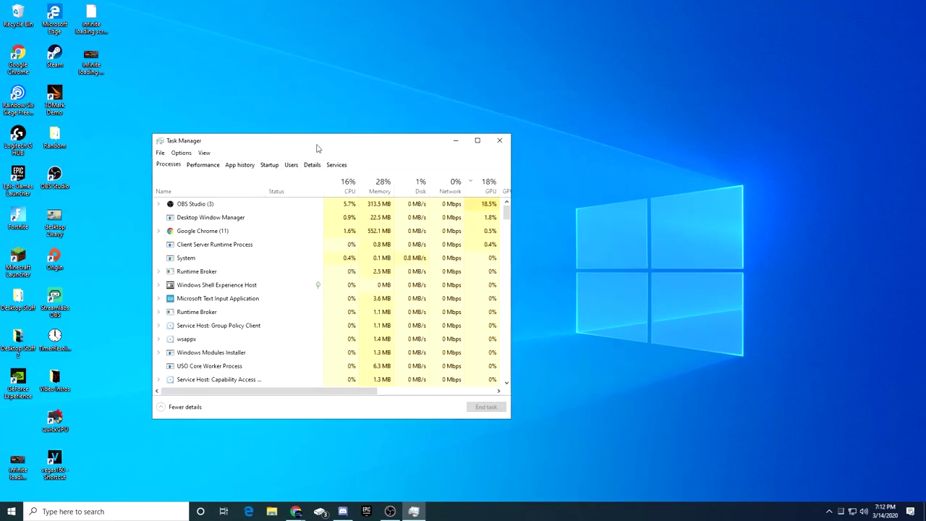
left_click_drag(325, 149, 367, 150)
mouse_move(553, 209)
left_mouse_down()
mouse_move(571, 384)
mouse_move(559, 195)
left_mouse_up()
left_click(209, 409)
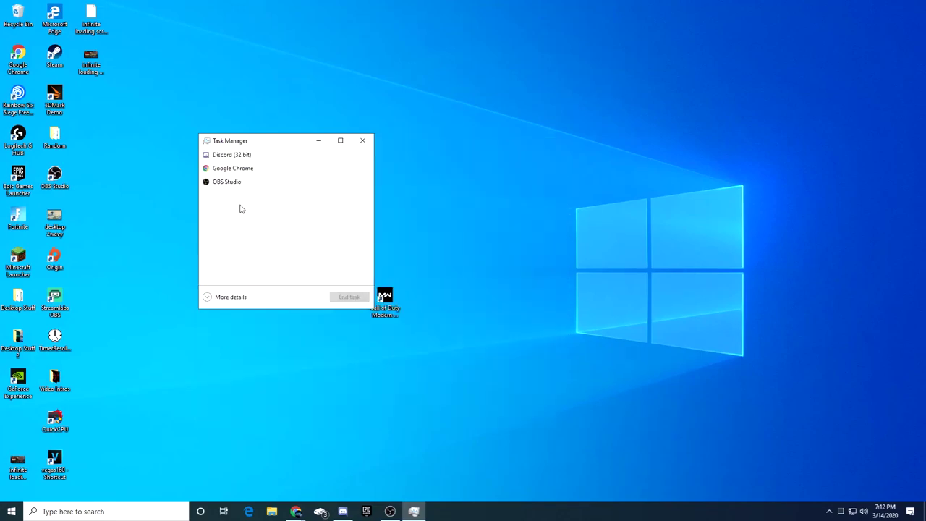
left_click(210, 297)
left_click(546, 140)
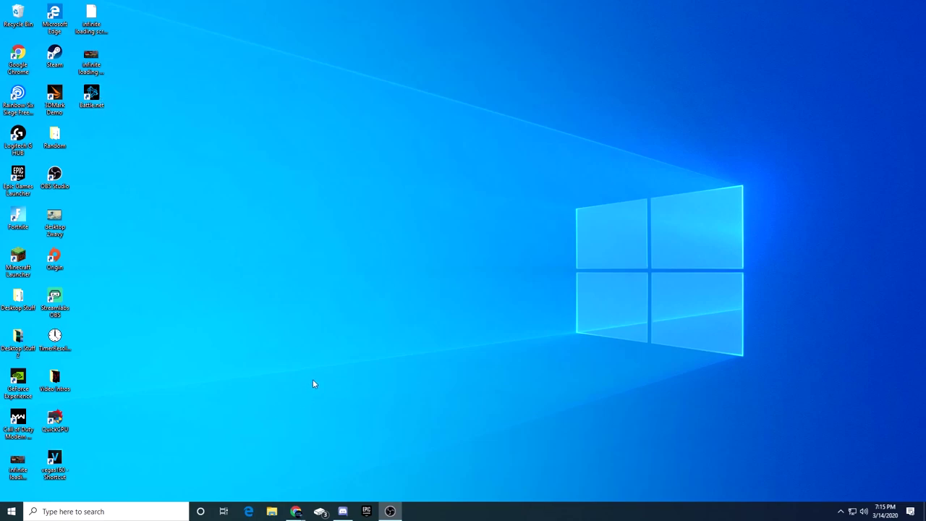
Step: Open the ProgramData folder by running %programdata% in the Run dialog
left_click(135, 510)
type("rum")
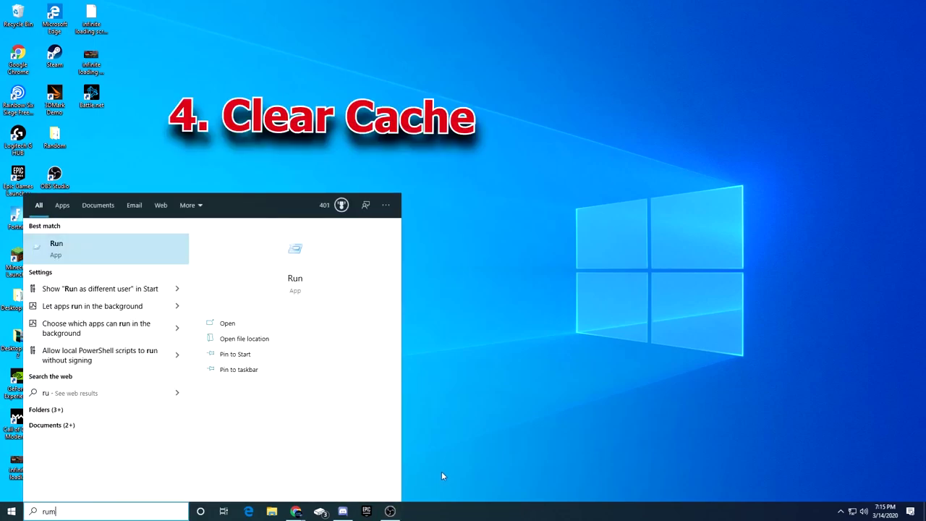
left_click(132, 251)
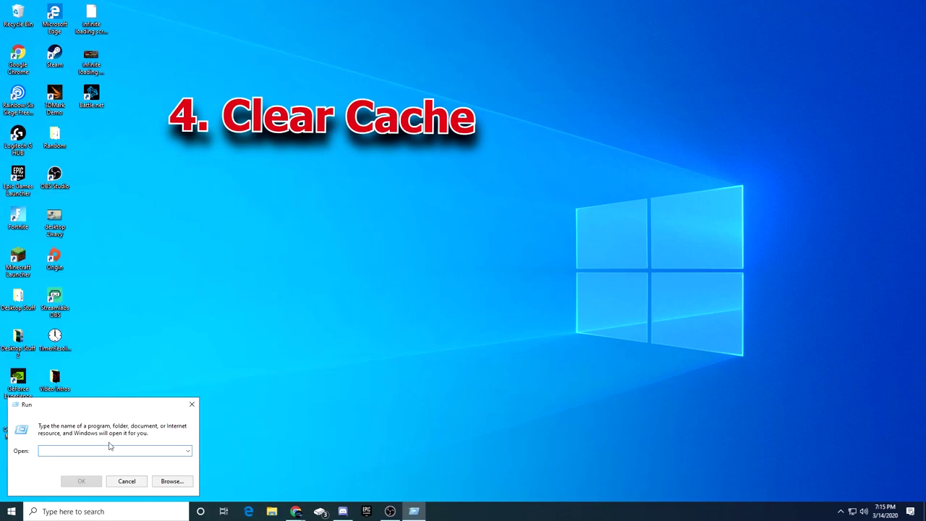
type("%")
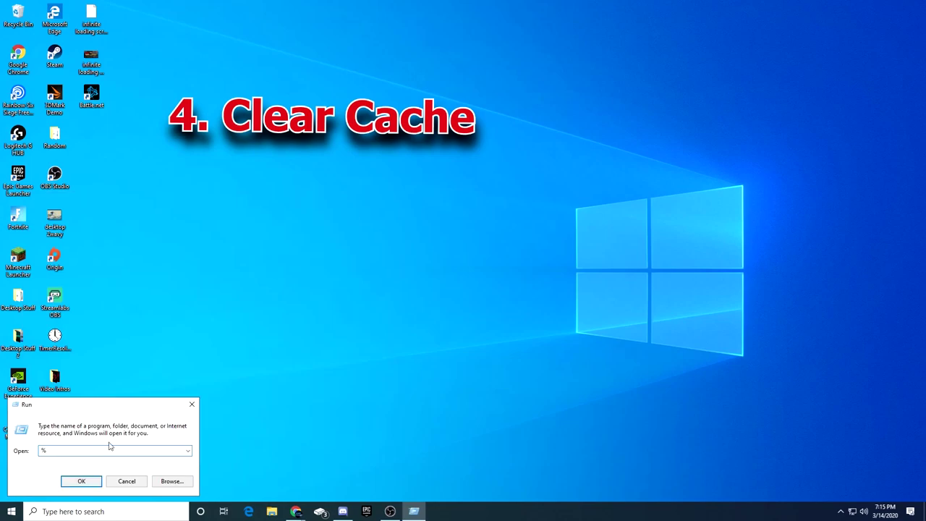
type("programdata%")
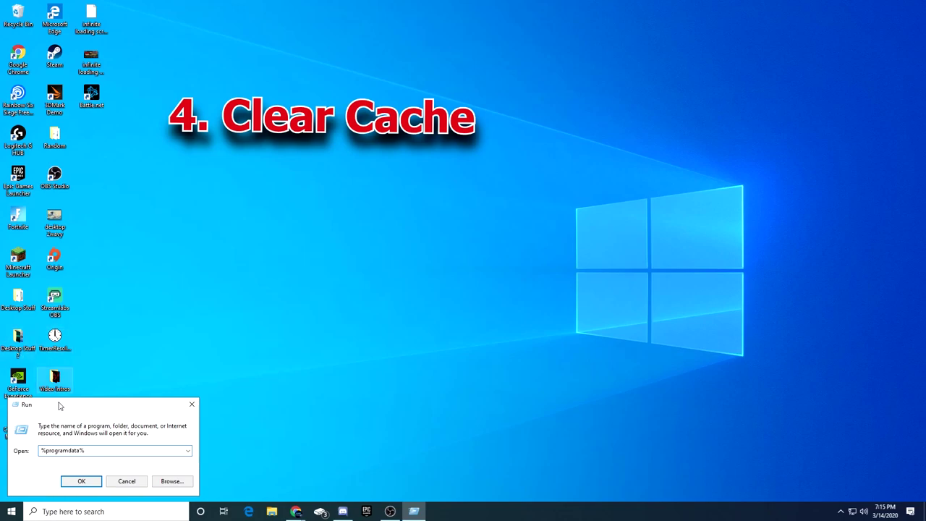
left_click(82, 482)
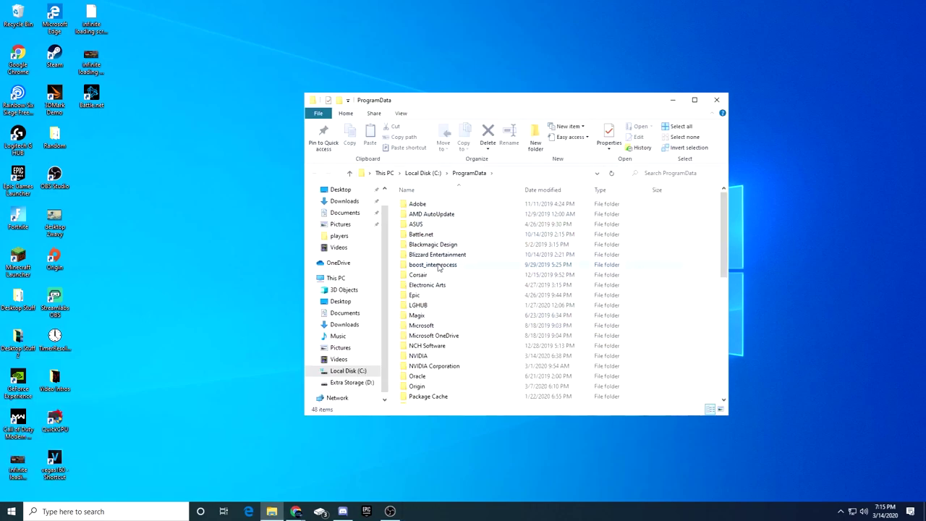
Step: Open the Cache folder inside Blizzard Entertainment > Battle.net
left_click(464, 258)
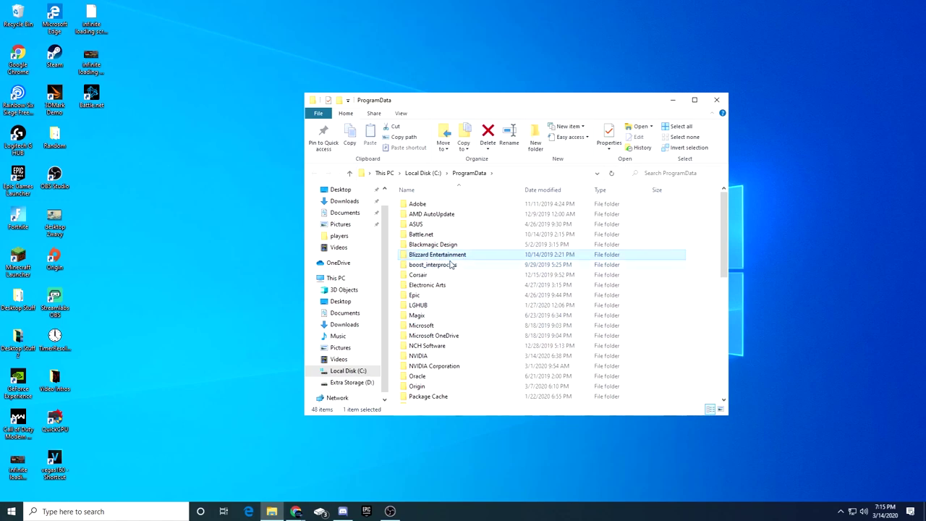
double_click(460, 257)
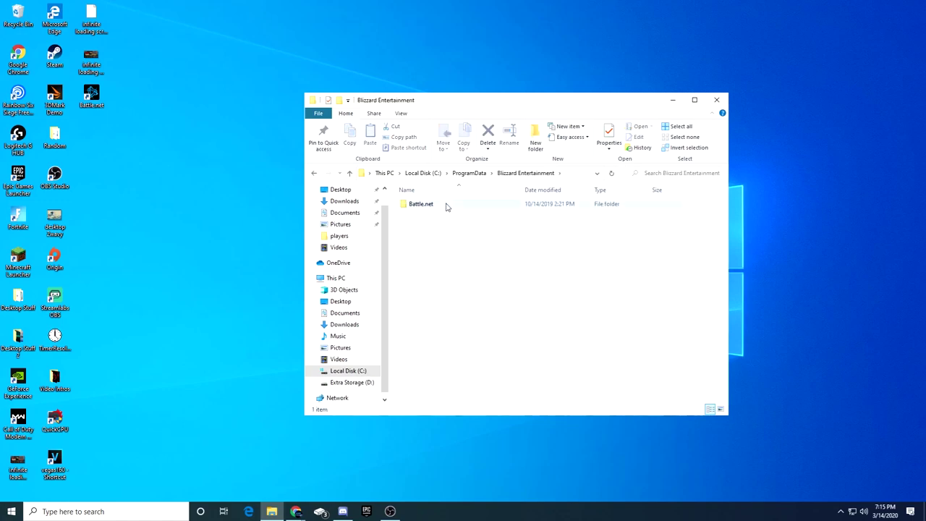
double_click(447, 207)
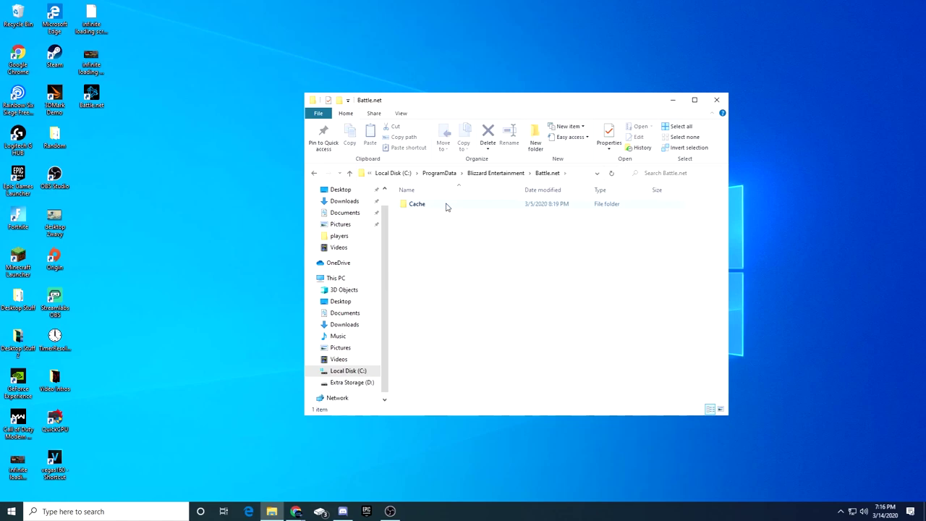
double_click(446, 206)
Step: Delete all folders and files in the Battle.net Cache folder and close the window
left_click_drag(464, 358, 467, 182)
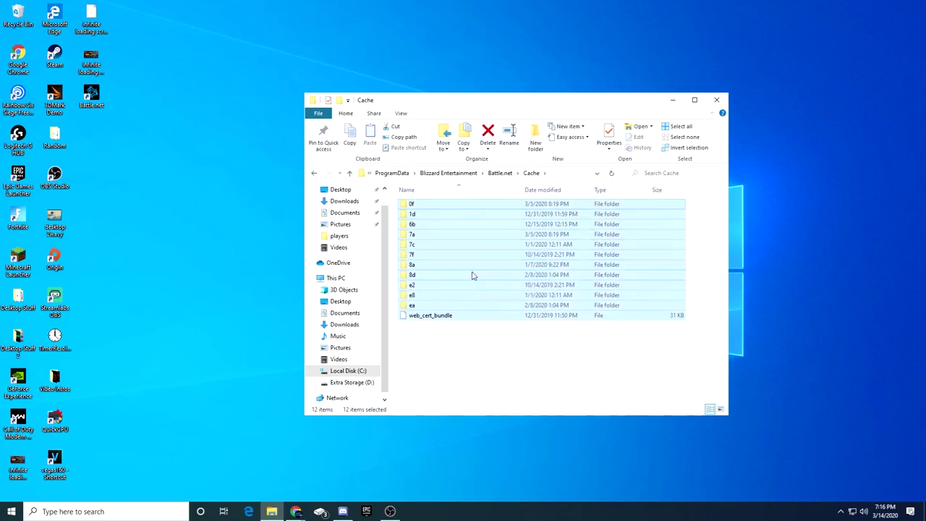
key("Delete")
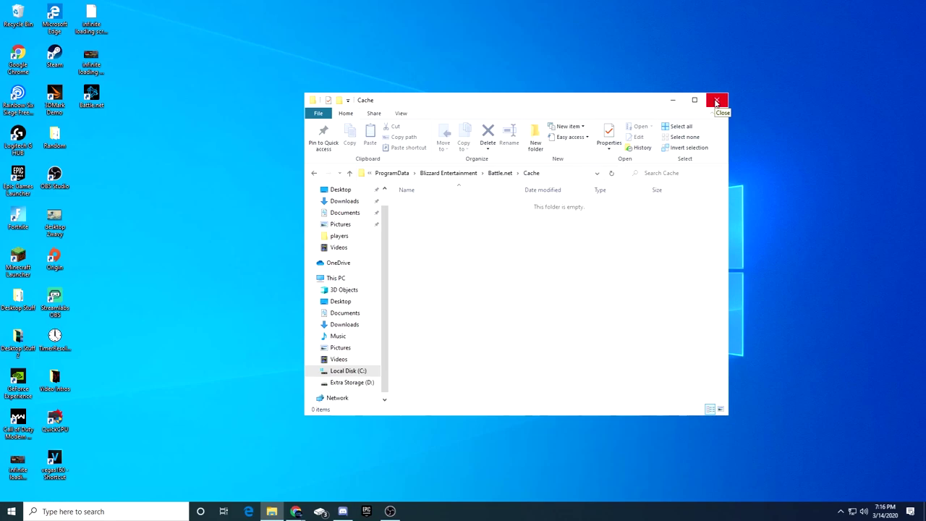
left_click(716, 101)
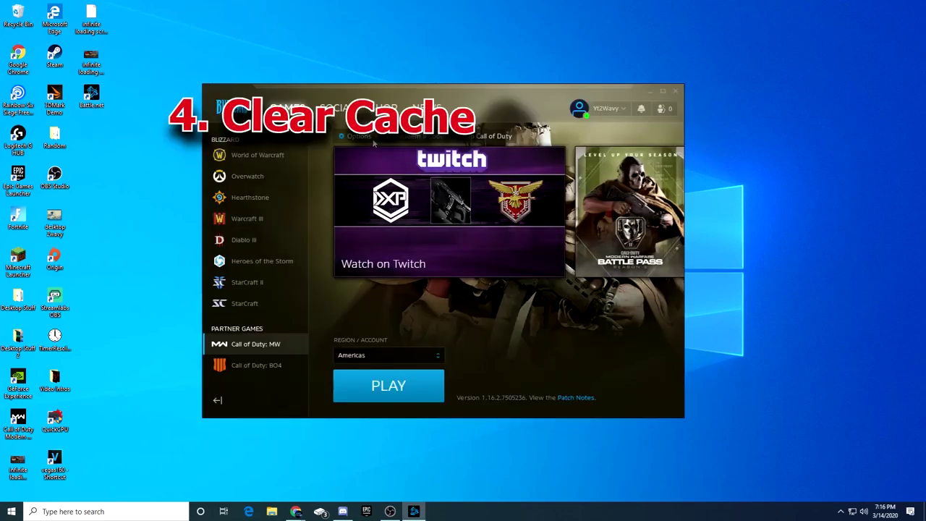
Step: Open the Scan and Repair dialog for Call of Duty: MW and close it without starting the scan
left_click(358, 136)
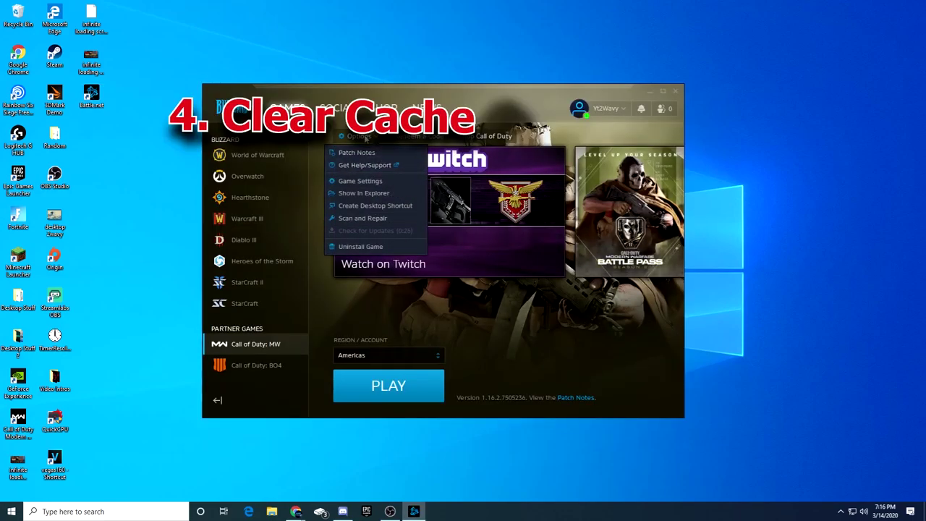
left_click(370, 218)
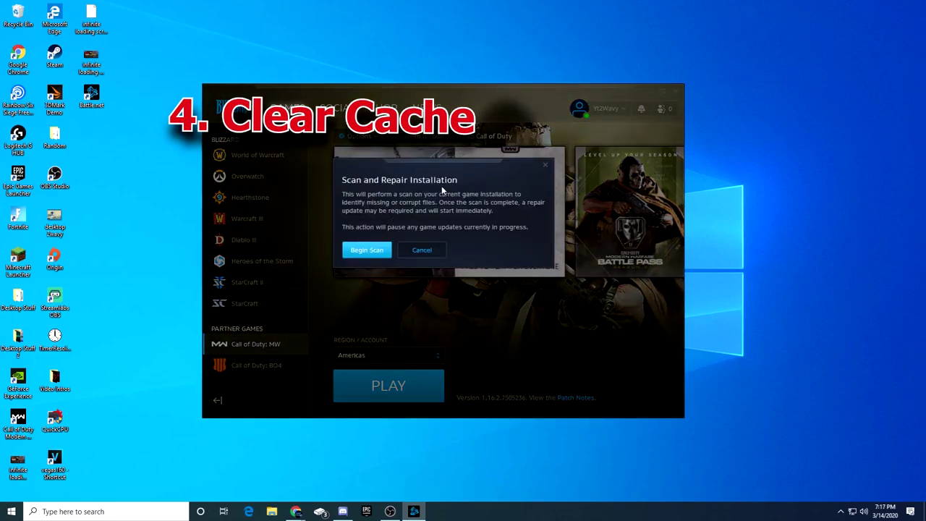
left_click(546, 165)
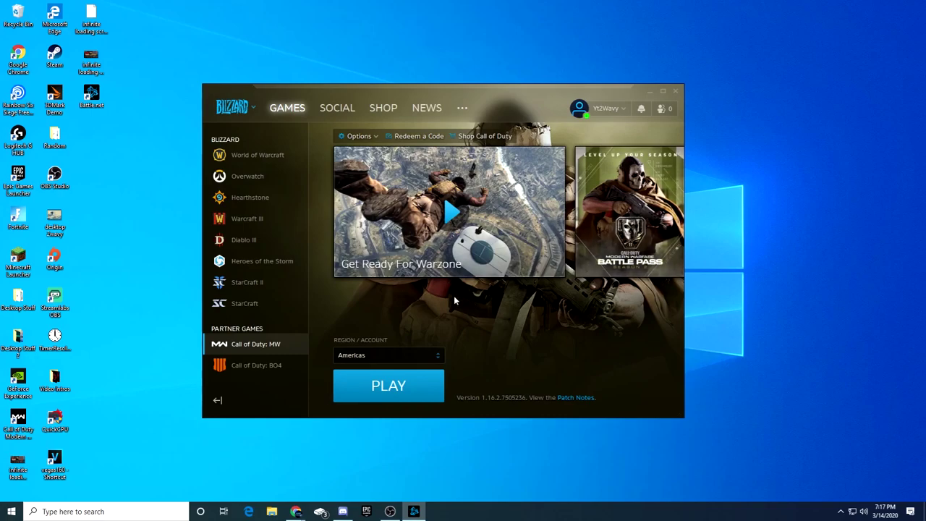
Step: Enable additional command line arguments for Call of Duty: MW in the game settings, enter -d3d11 and save
left_click(359, 136)
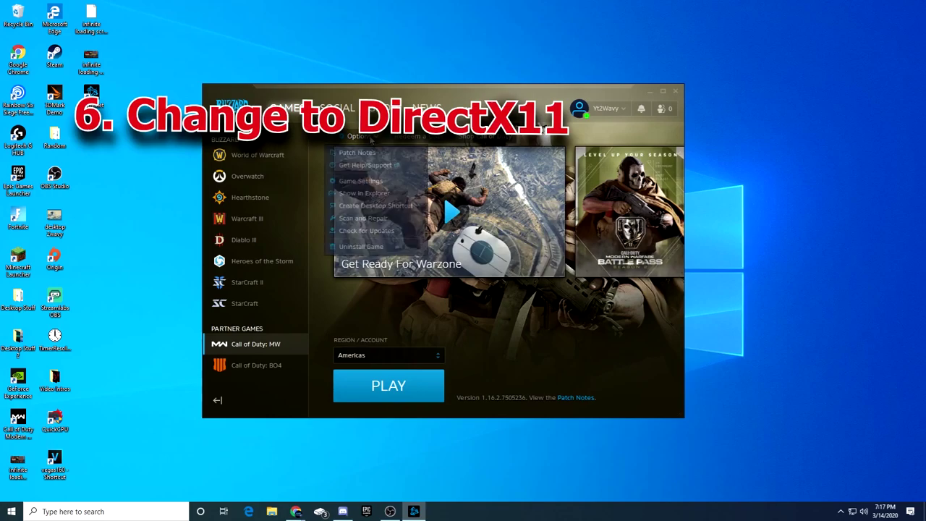
left_click(376, 181)
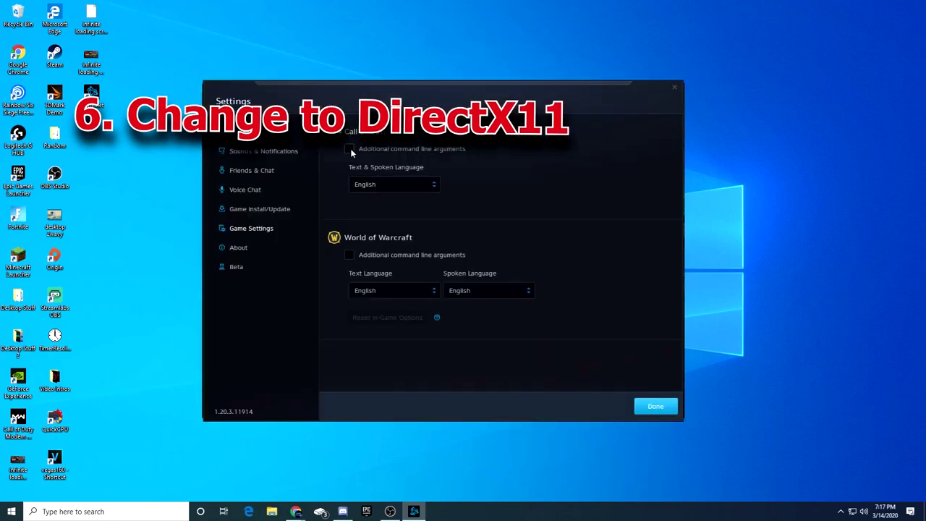
left_click(349, 149)
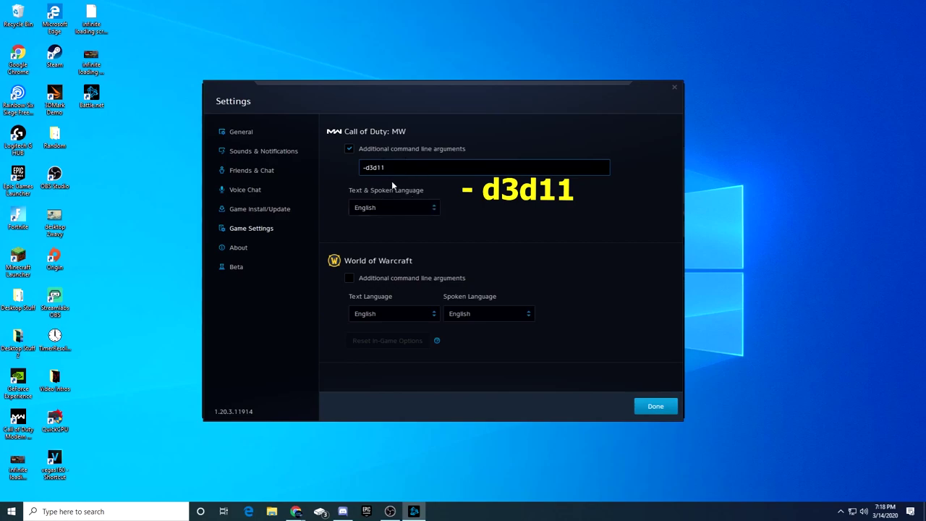
left_click(448, 185)
left_click(655, 407)
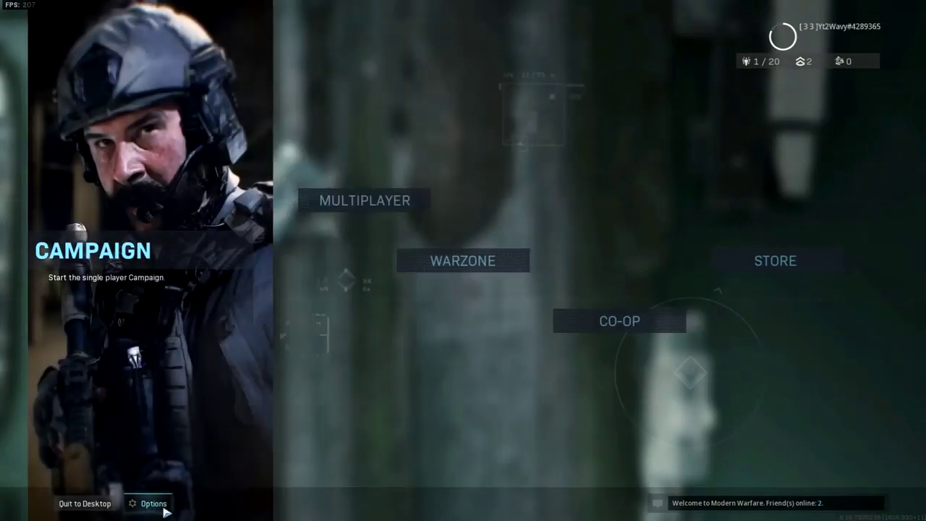
Step: Examine the Restart Shaders Installation option in the game's graphics options, then return to the game's main menu
left_click(163, 510)
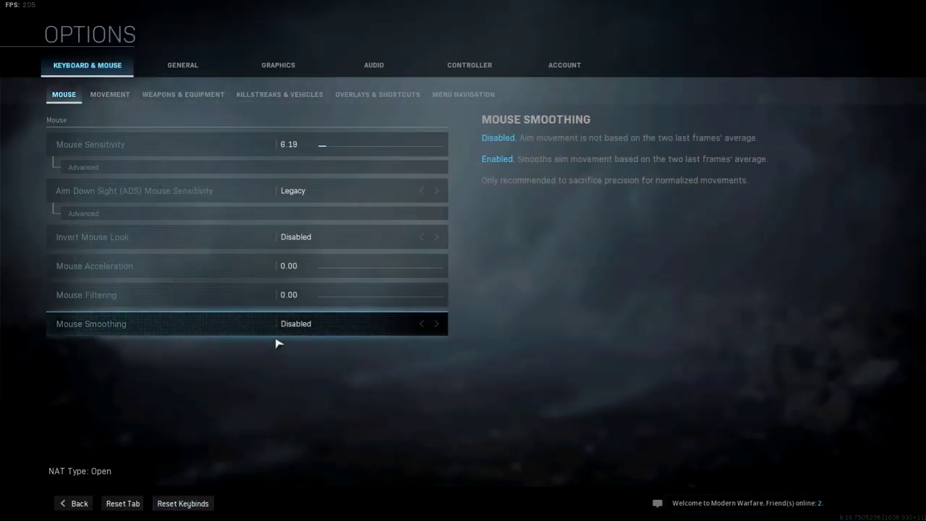
left_click(184, 69)
scroll(253, 194, "down", 3)
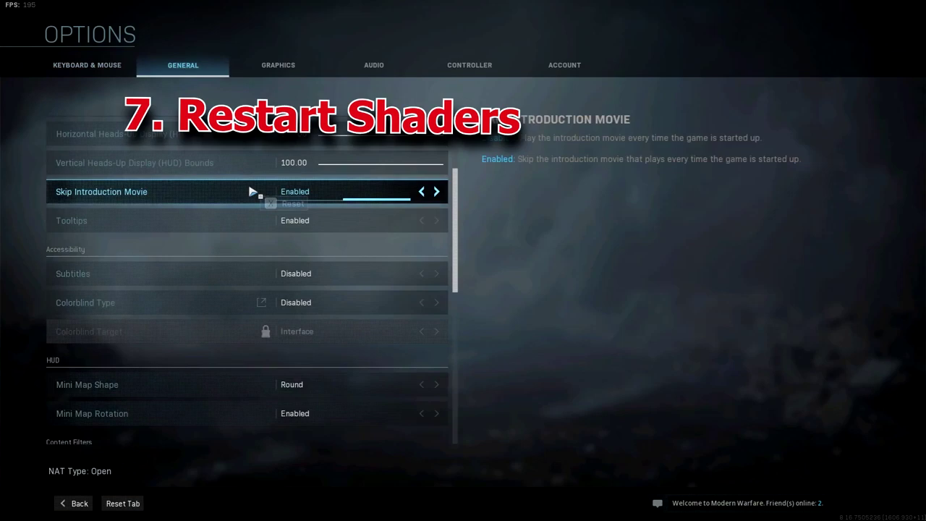
scroll(253, 192, "down", 3)
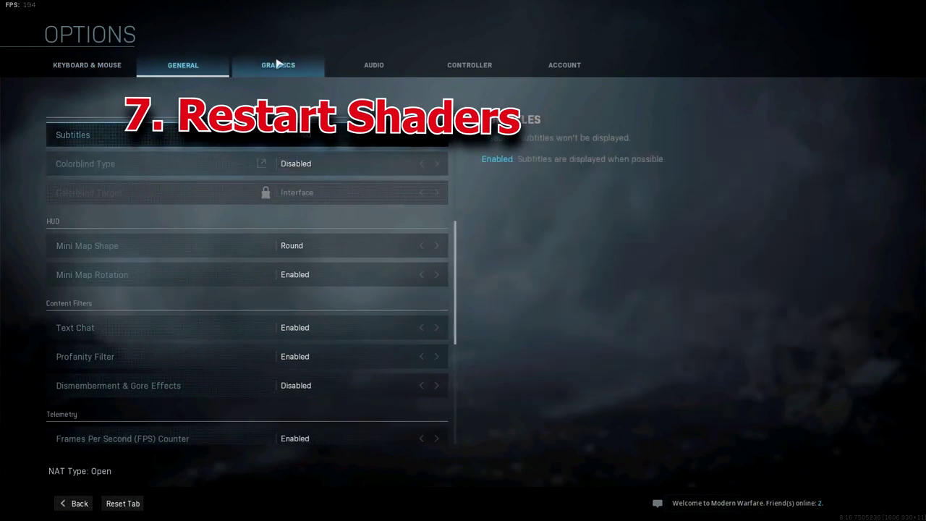
left_click(278, 64)
scroll(290, 202, "down", 3)
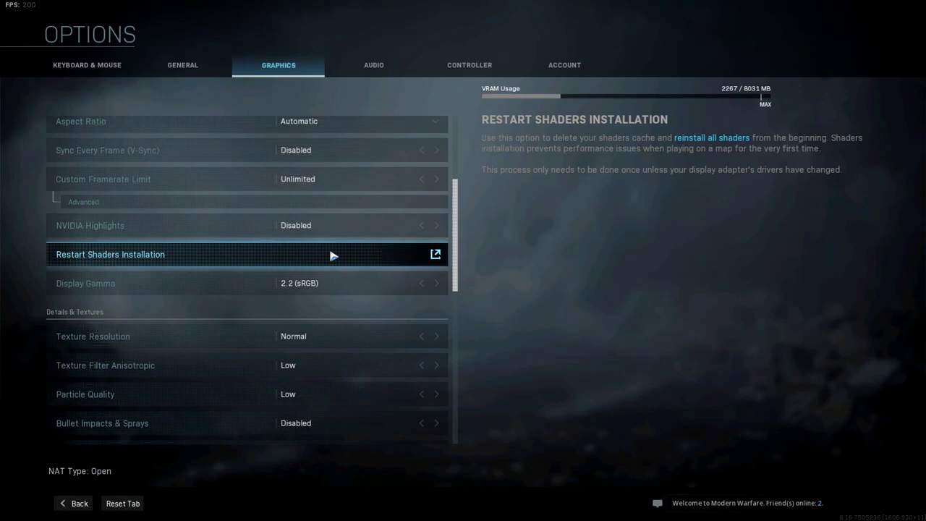
scroll(333, 255, "up", 4)
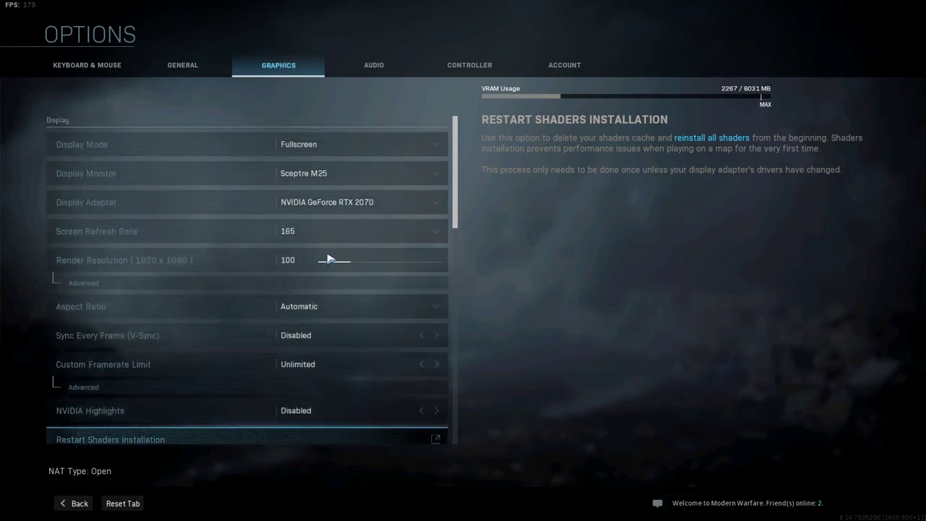
left_click(182, 65)
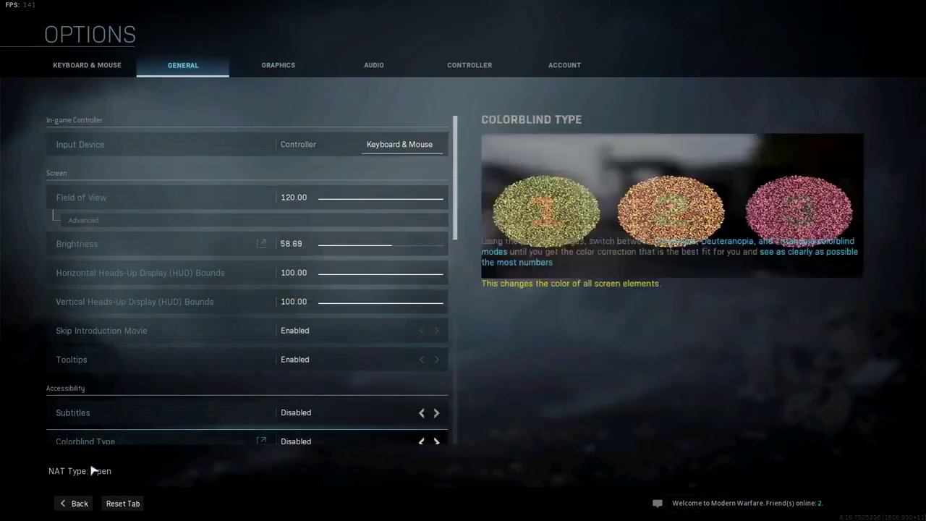
left_click(79, 502)
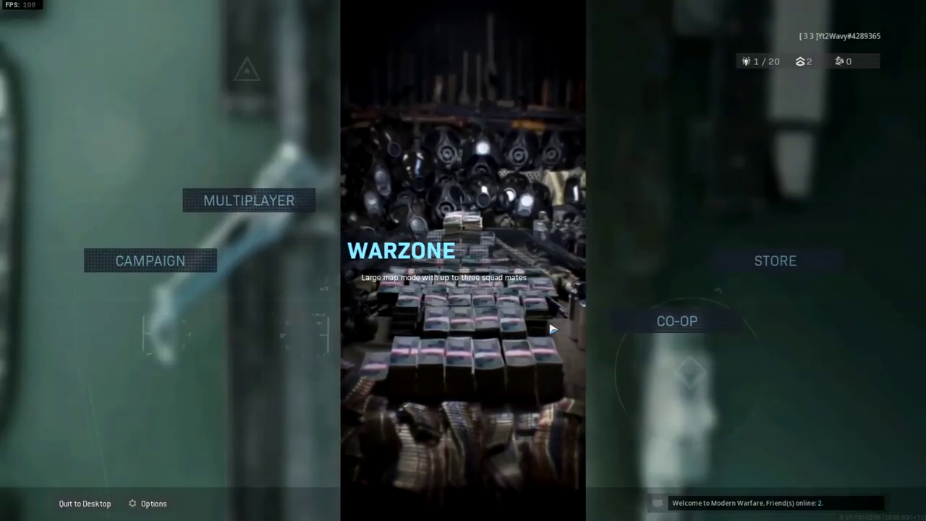